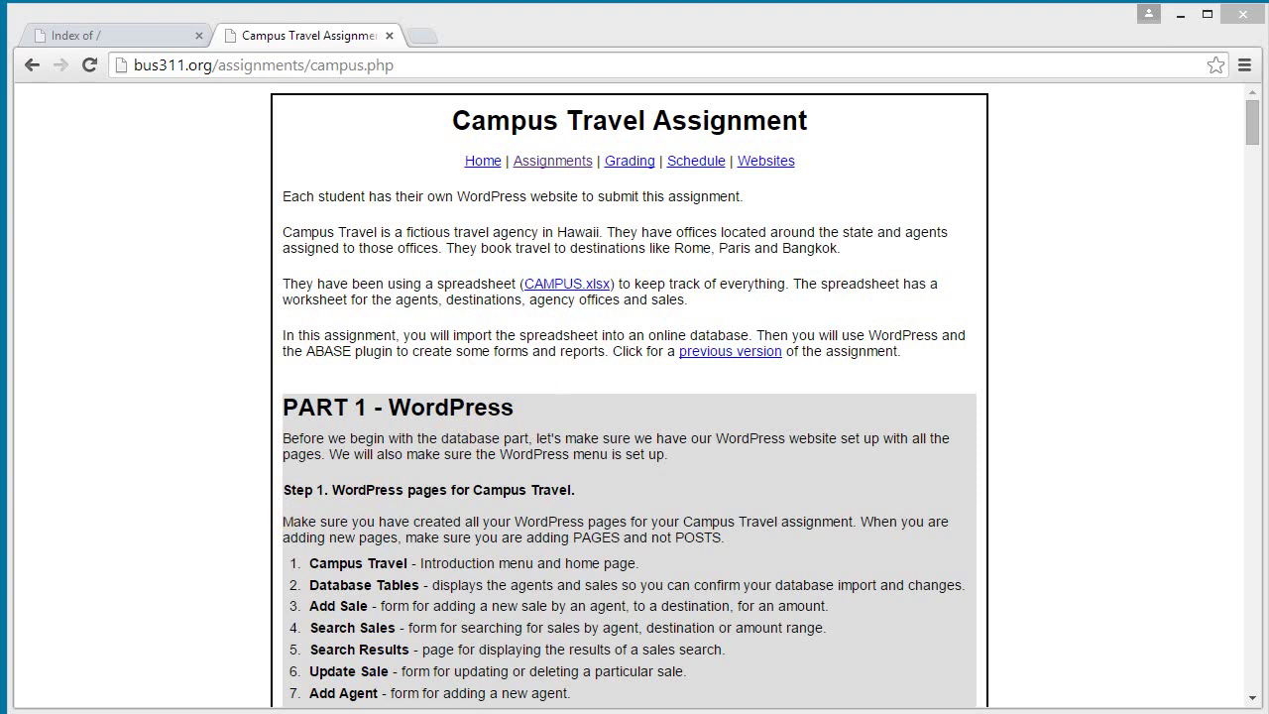
Open the site's cPanel login page by adding /cpanel to the site address.
{"action": "left_click_drag", "start_coordinate": [1252, 121], "coordinate": [1246, 85]}
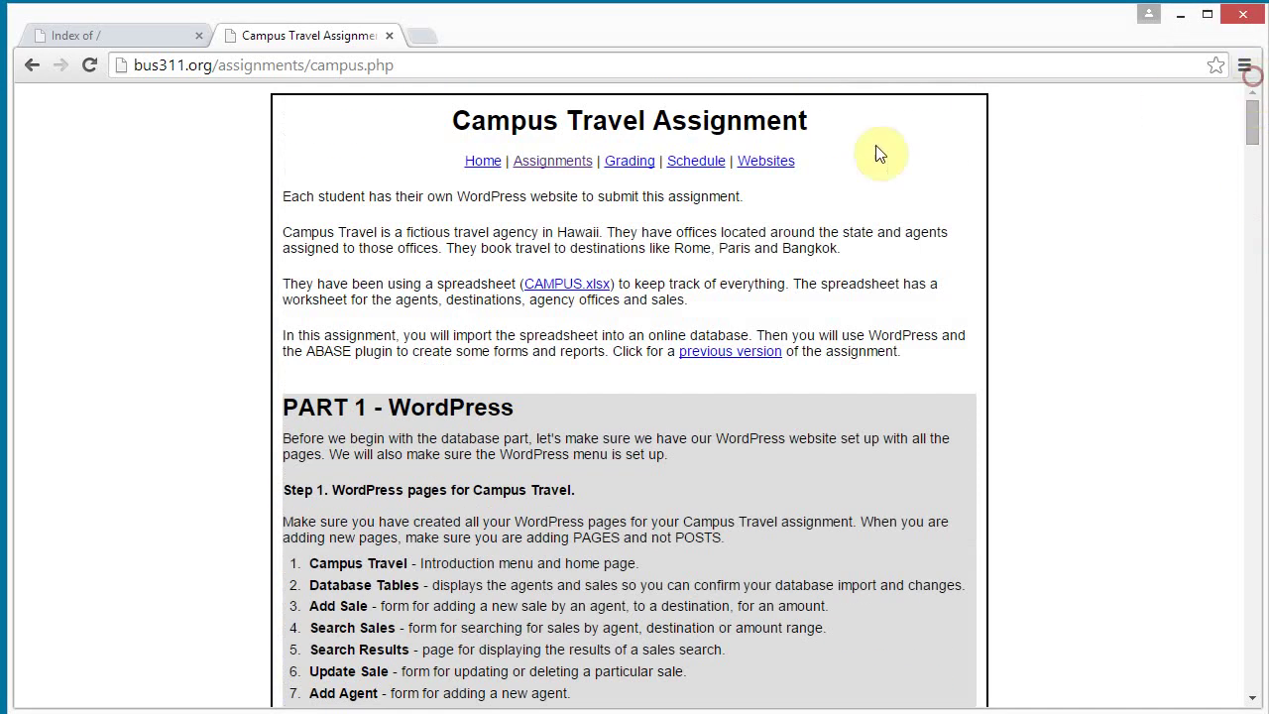
{"action": "left_click", "coordinate": [168, 37]}
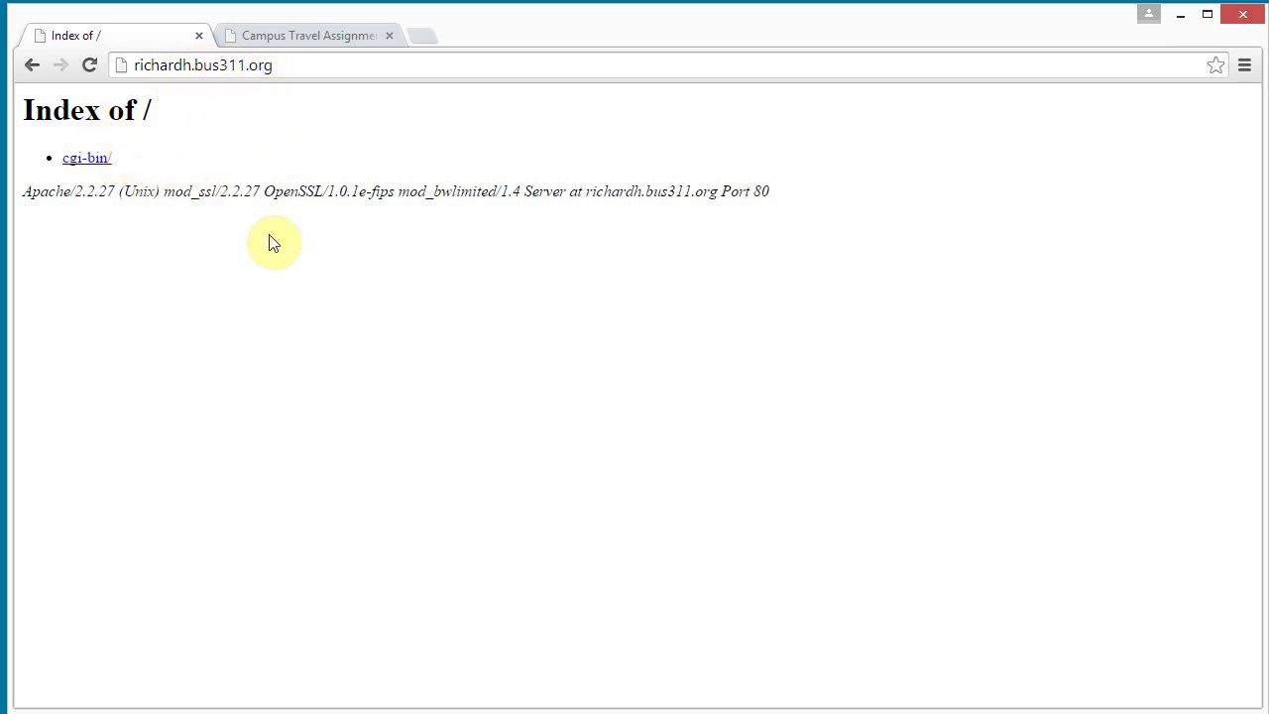
{"action": "left_click", "coordinate": [320, 64]}
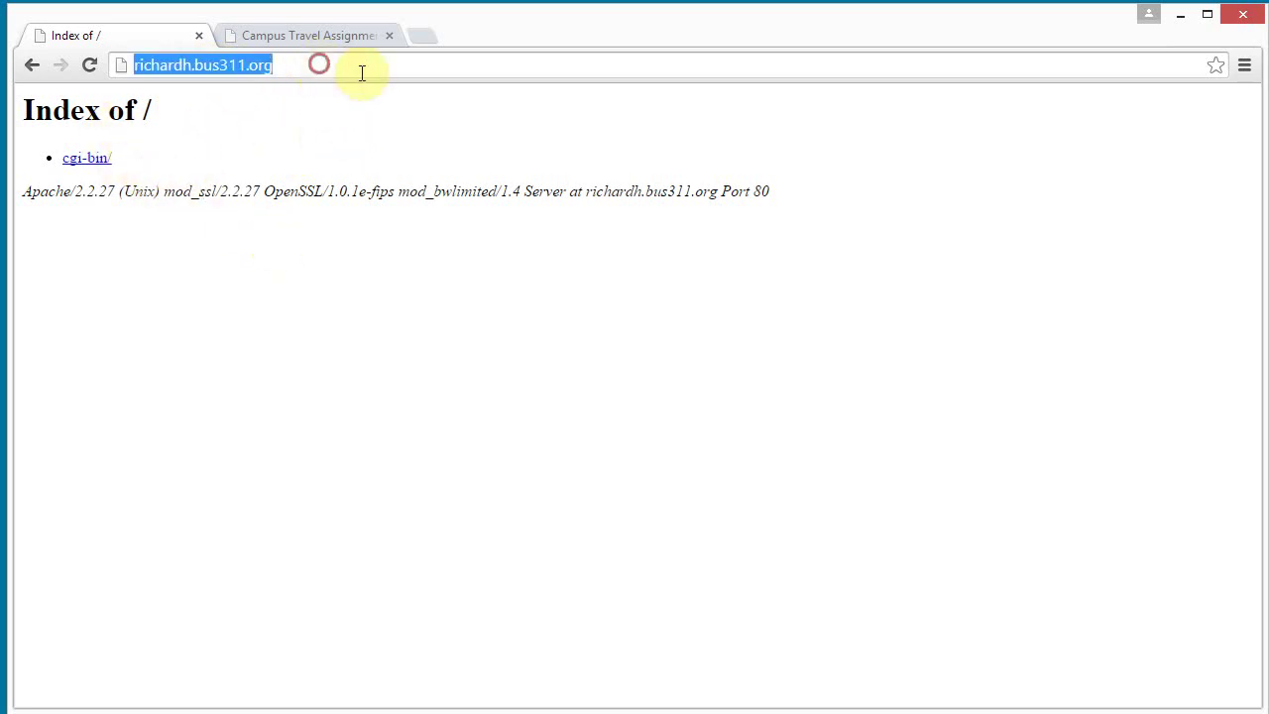
{"action": "left_click", "coordinate": [372, 68]}
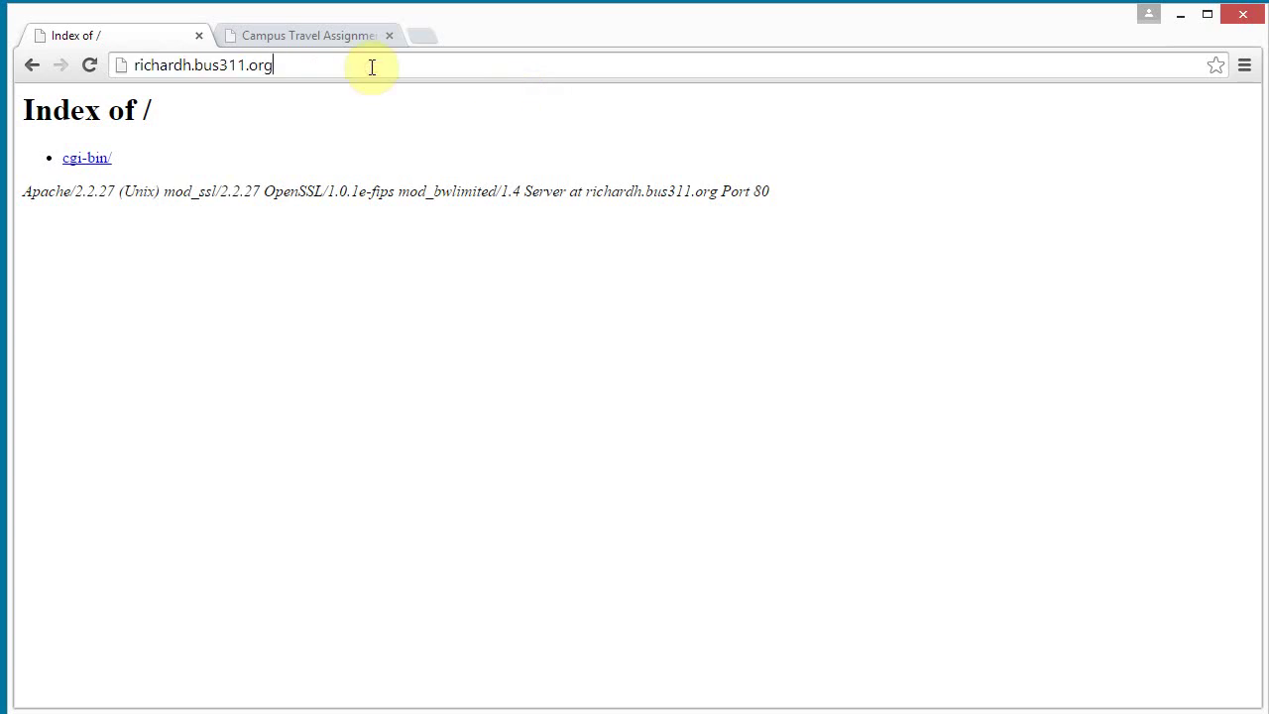
{"action": "type", "text": "/PAN"}
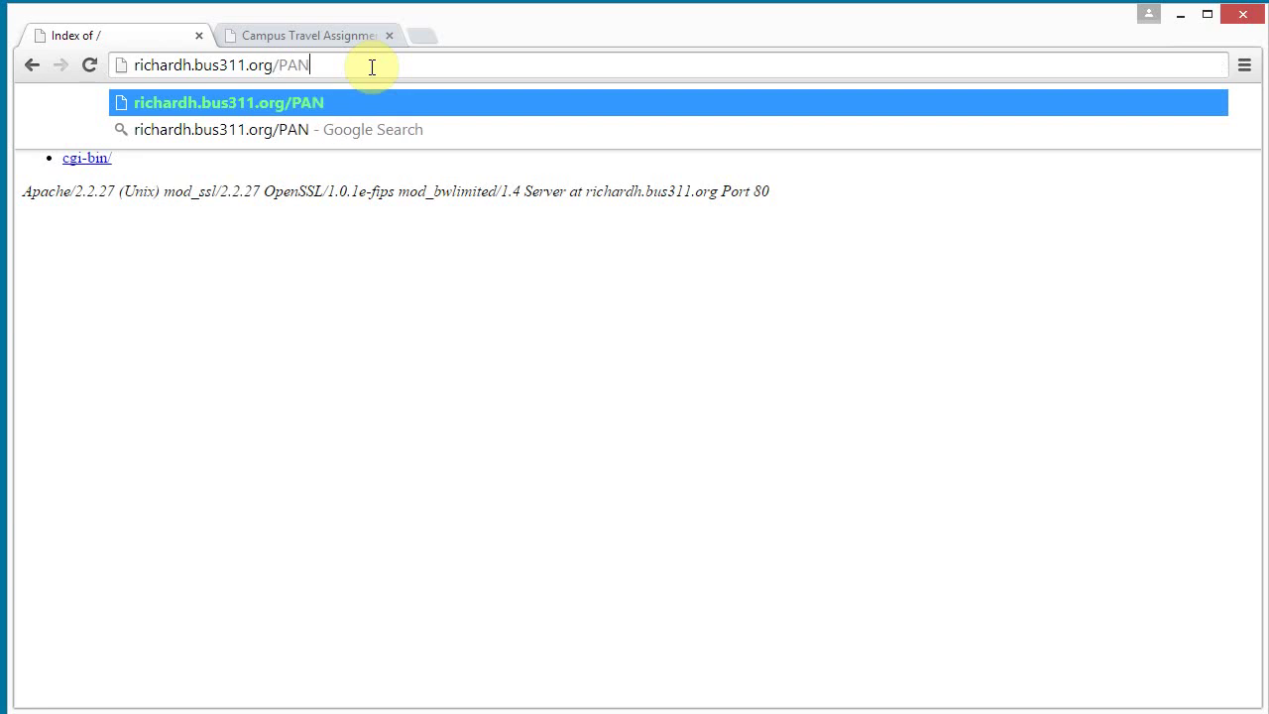
{"action": "key", "text": "BackSpace"}
{"action": "key", "text": "BackSpace"}
{"action": "key", "text": "BackSpace"}
{"action": "key", "text": "BackSpace"}
{"action": "type", "text": "/cpanel"}
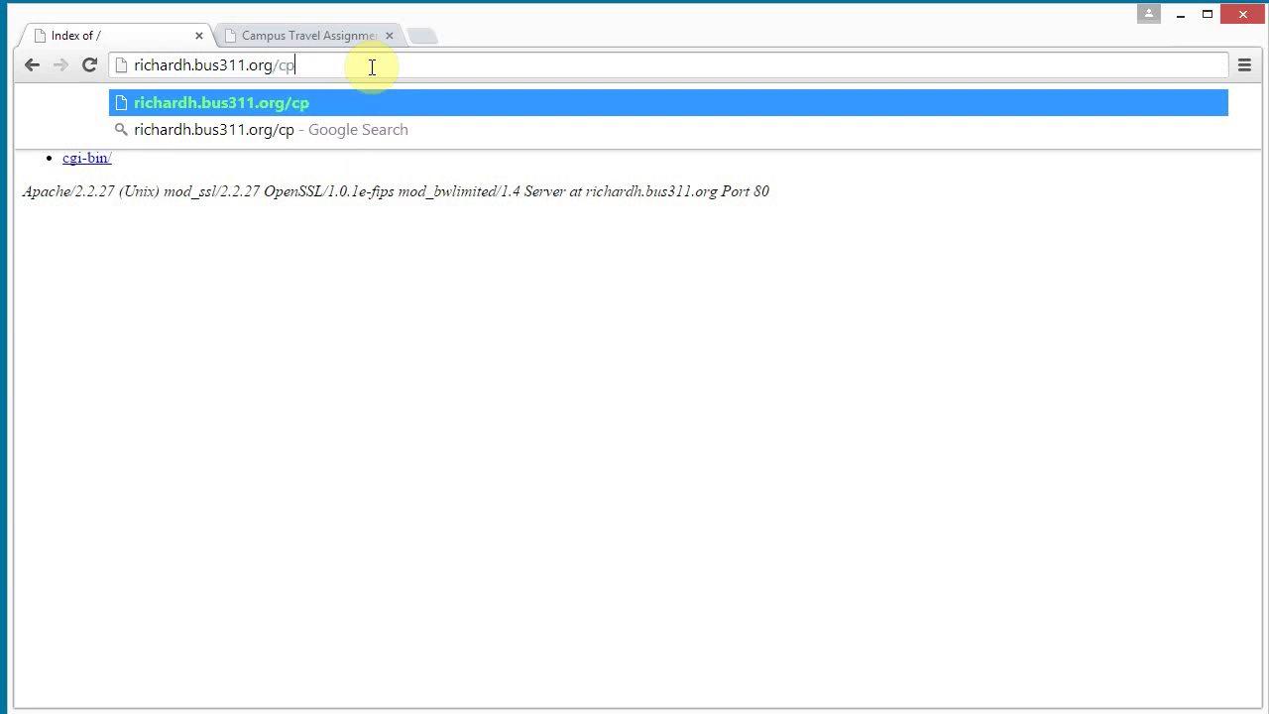
{"action": "key", "text": "Return"}
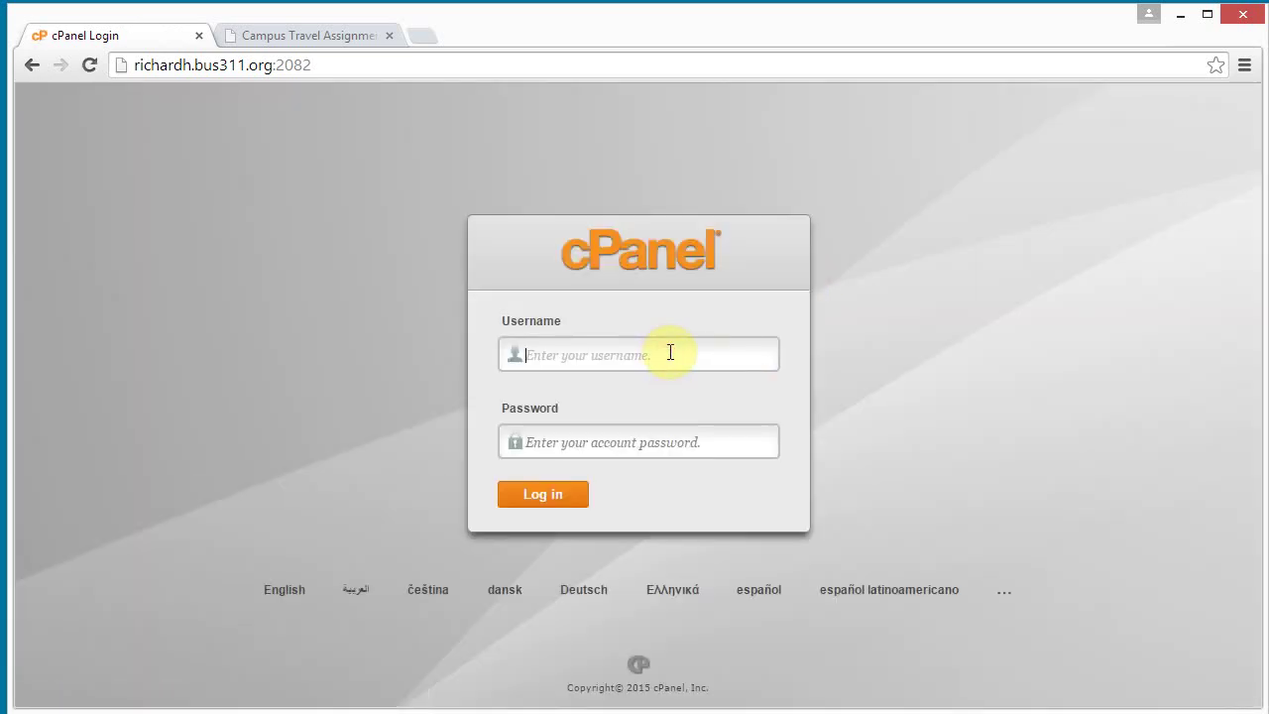
Sign in to cPanel with the account username and password.
{"action": "type", "text": "richardh"}
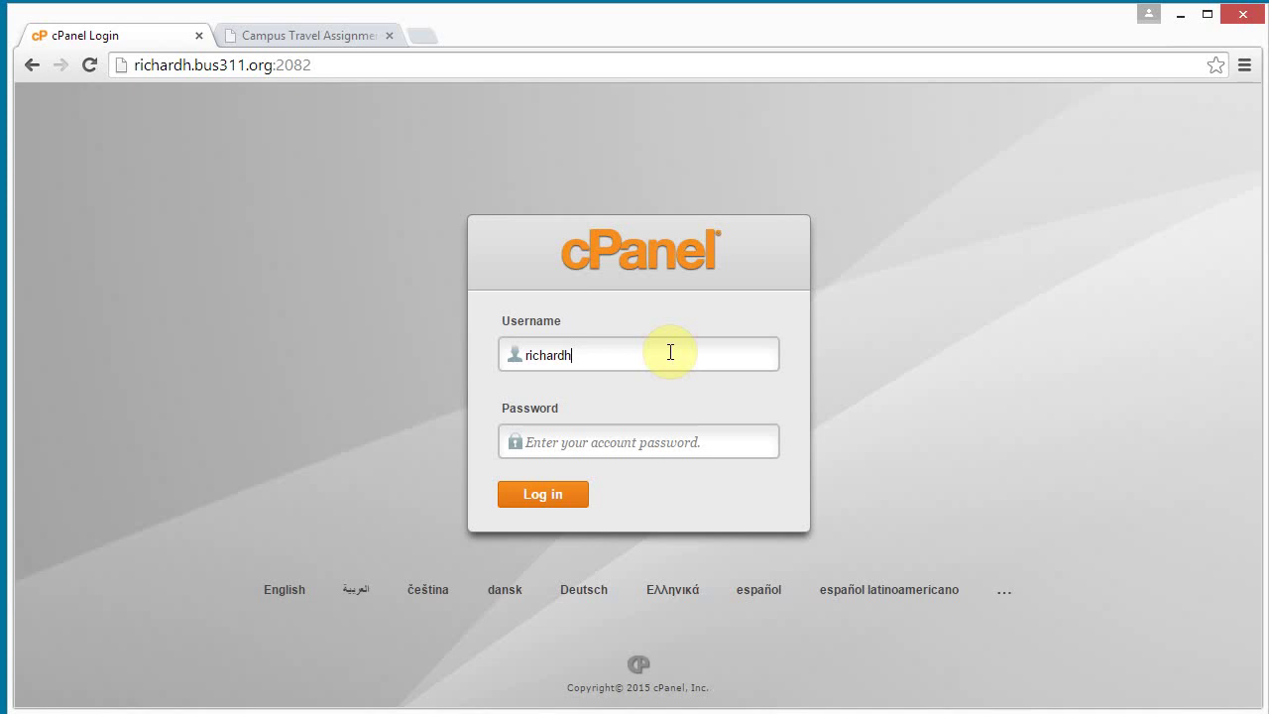
{"action": "key", "text": "Tab"}
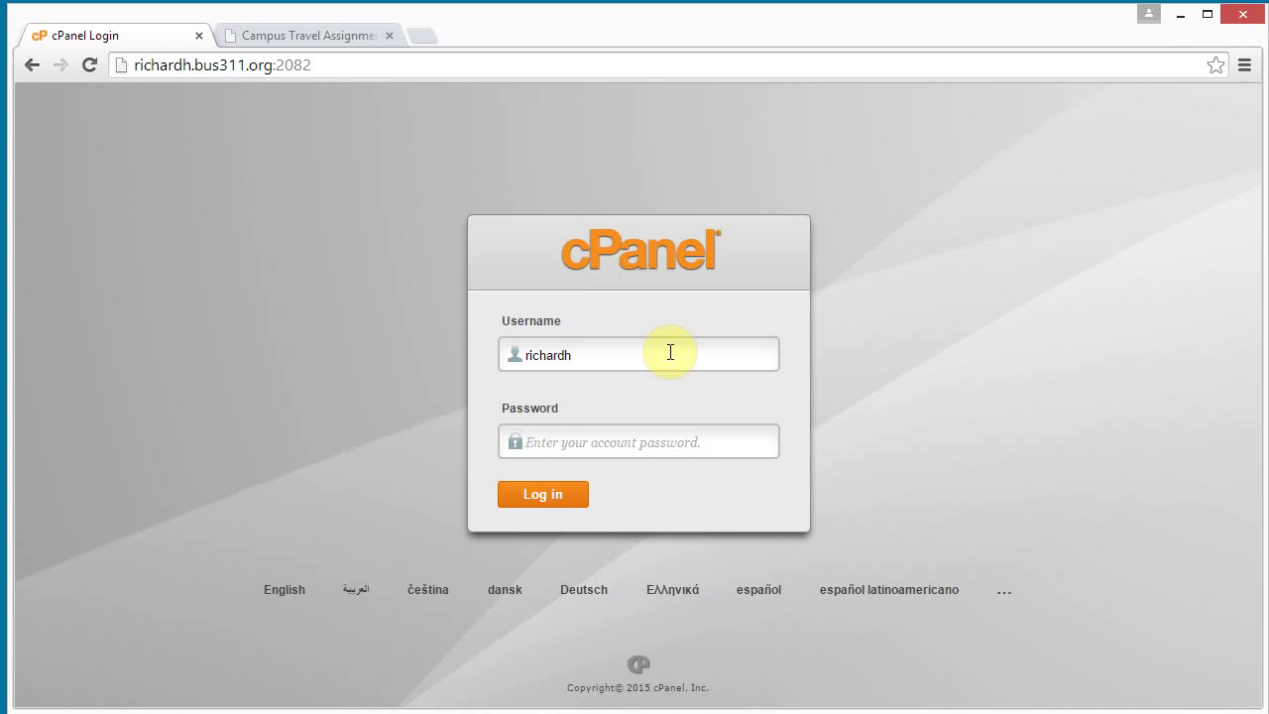
{"action": "type", "text": "••"}
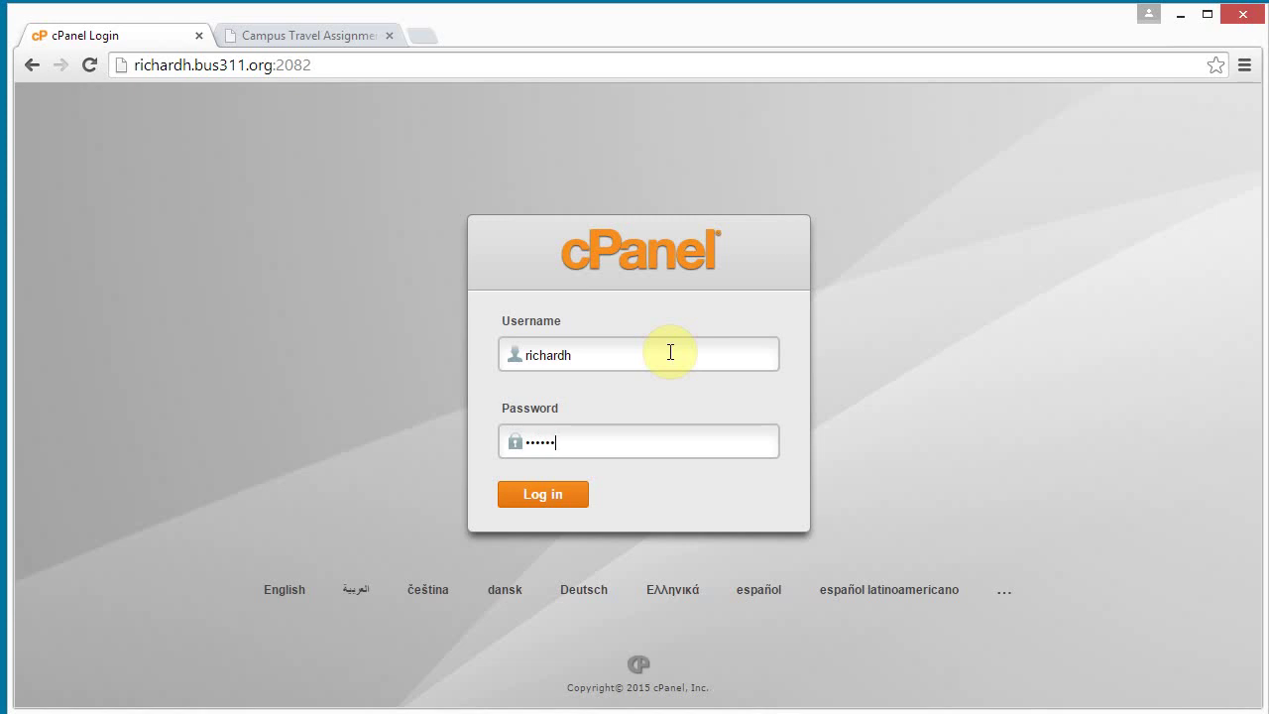
{"action": "left_click", "coordinate": [545, 501]}
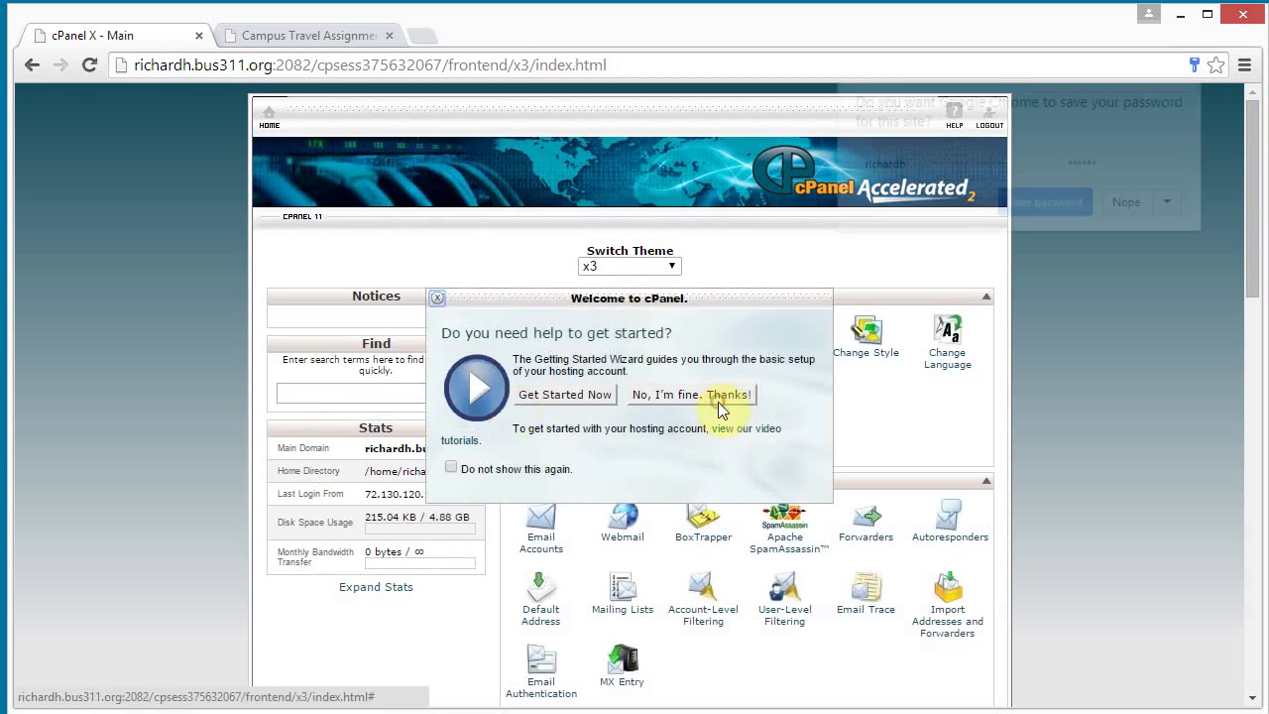
Dismiss the getting-started prompt and launch Fantastico F3 from Software and Services.
{"action": "left_click", "coordinate": [716, 398]}
{"action": "left_click_drag", "start_coordinate": [1253, 162], "coordinate": [1251, 504]}
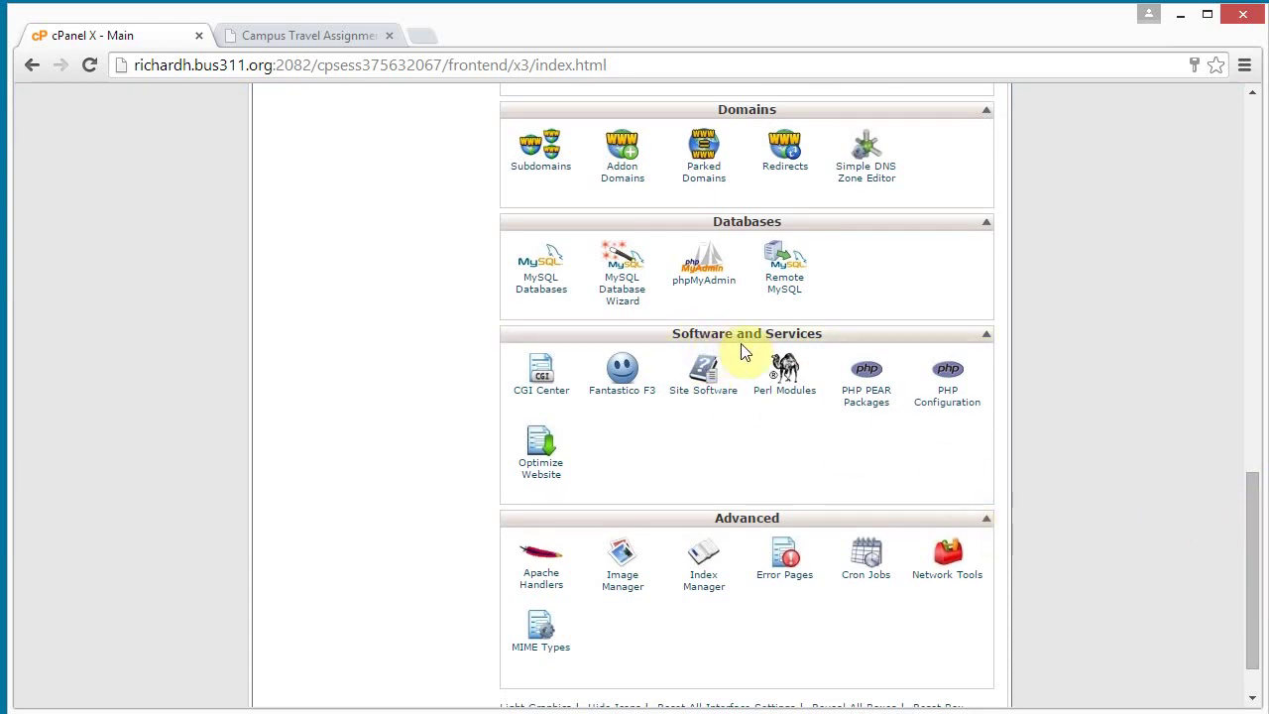
{"action": "left_click", "coordinate": [622, 369]}
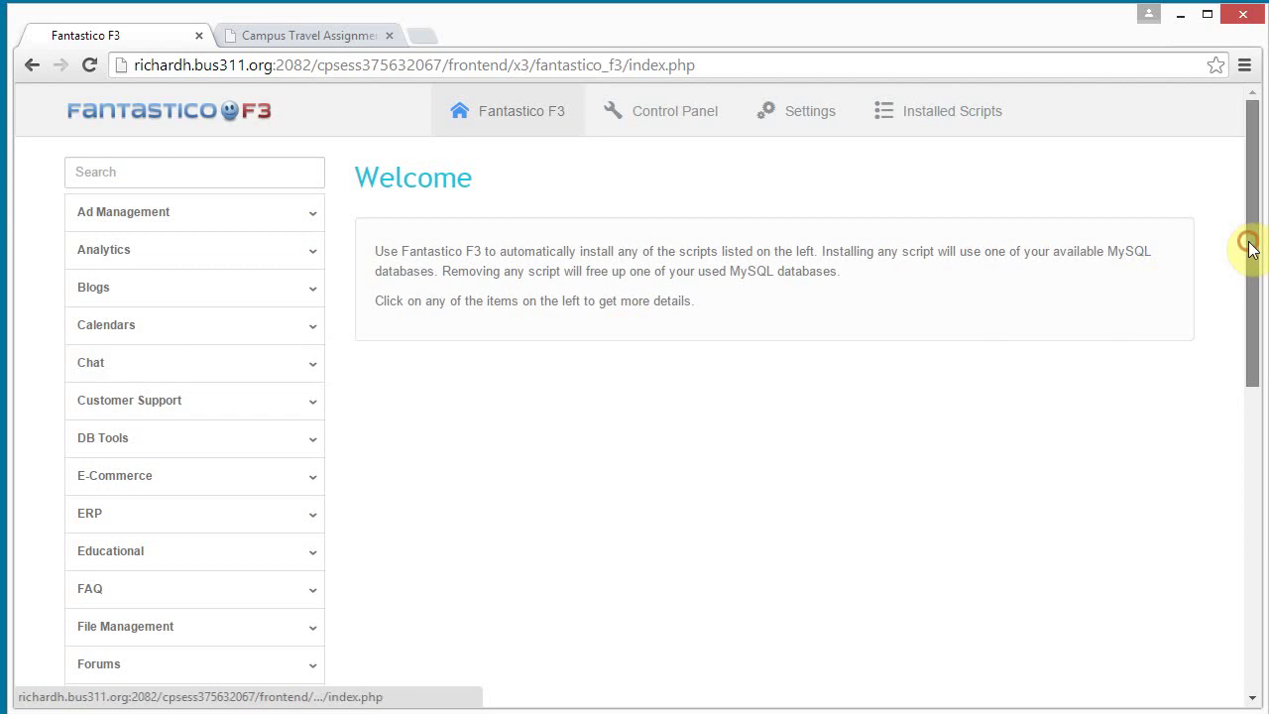
Pick WordPress under Blogs, check its requirements, and begin a new 4.1.1 install.
{"action": "mouse_move", "coordinate": [1247, 245]}
{"action": "left_mouse_down"}
{"action": "mouse_move", "coordinate": [1258, 581]}
{"action": "mouse_move", "coordinate": [1258, 241]}
{"action": "left_mouse_up"}
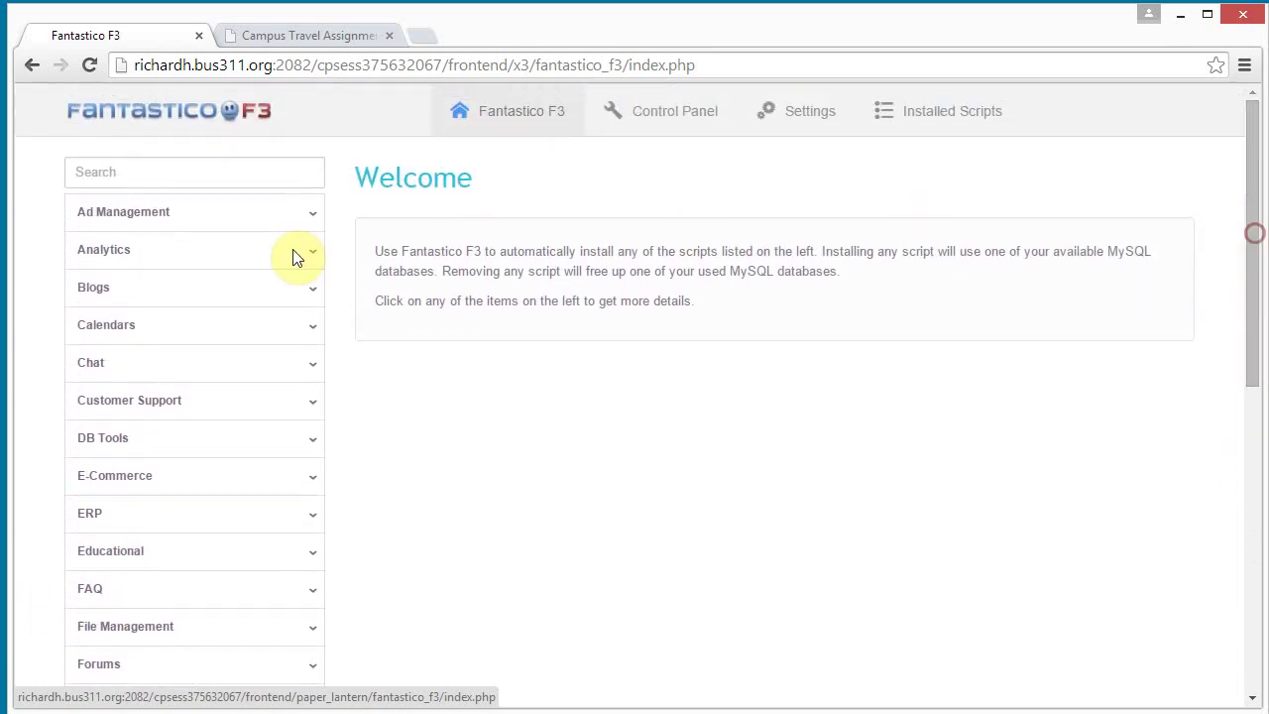
{"action": "left_click", "coordinate": [310, 295]}
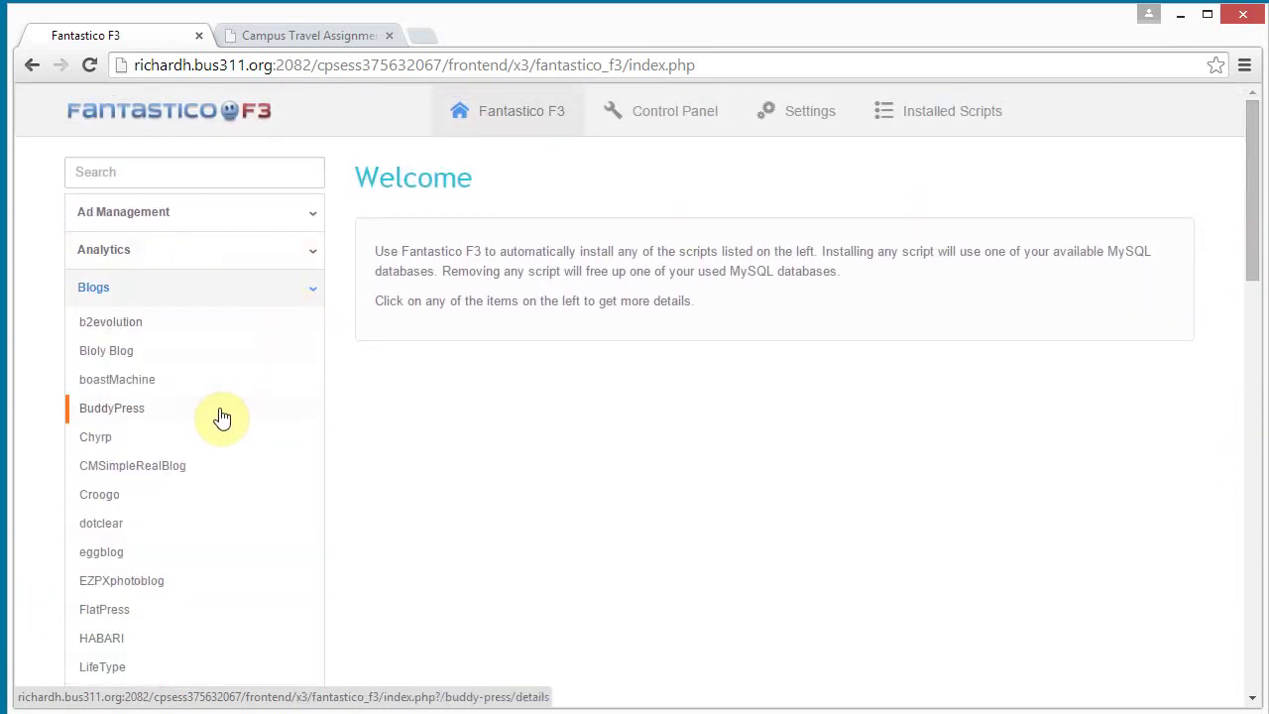
{"action": "scroll", "coordinate": [222, 420], "scroll_direction": "down", "scroll_amount": 3}
{"action": "scroll", "coordinate": [222, 426], "scroll_direction": "down", "scroll_amount": 5}
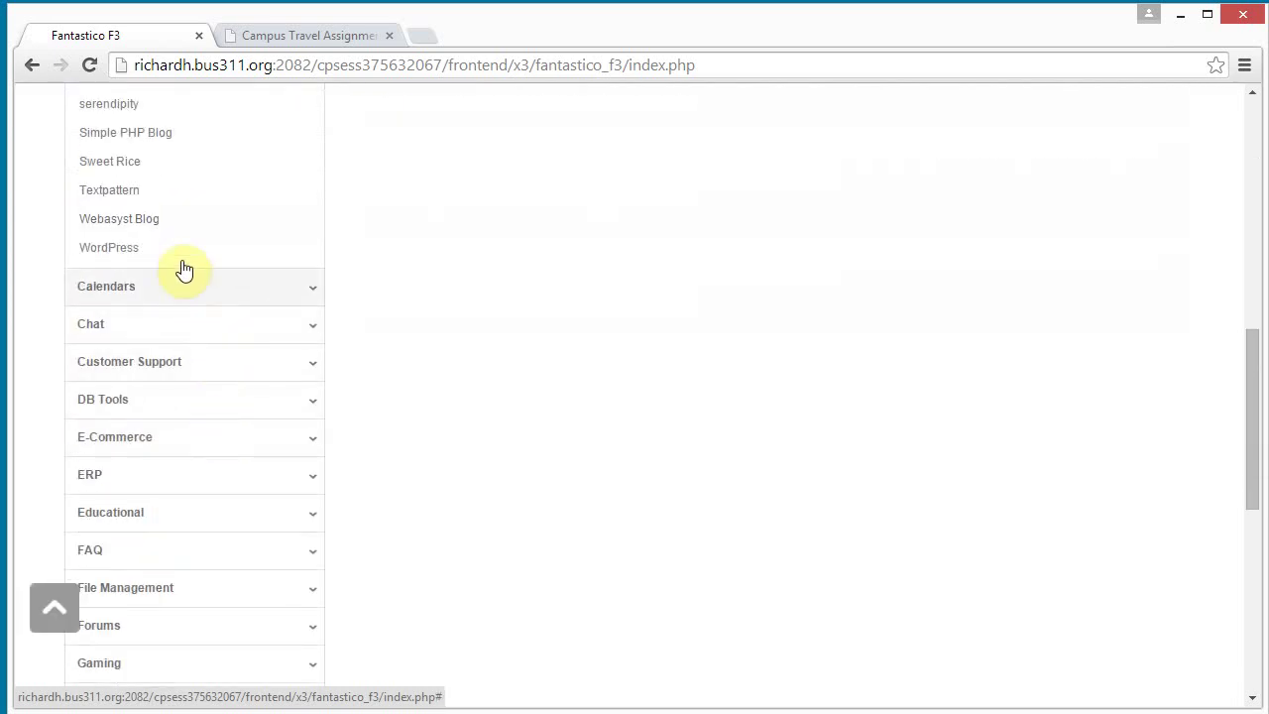
{"action": "left_click", "coordinate": [112, 252]}
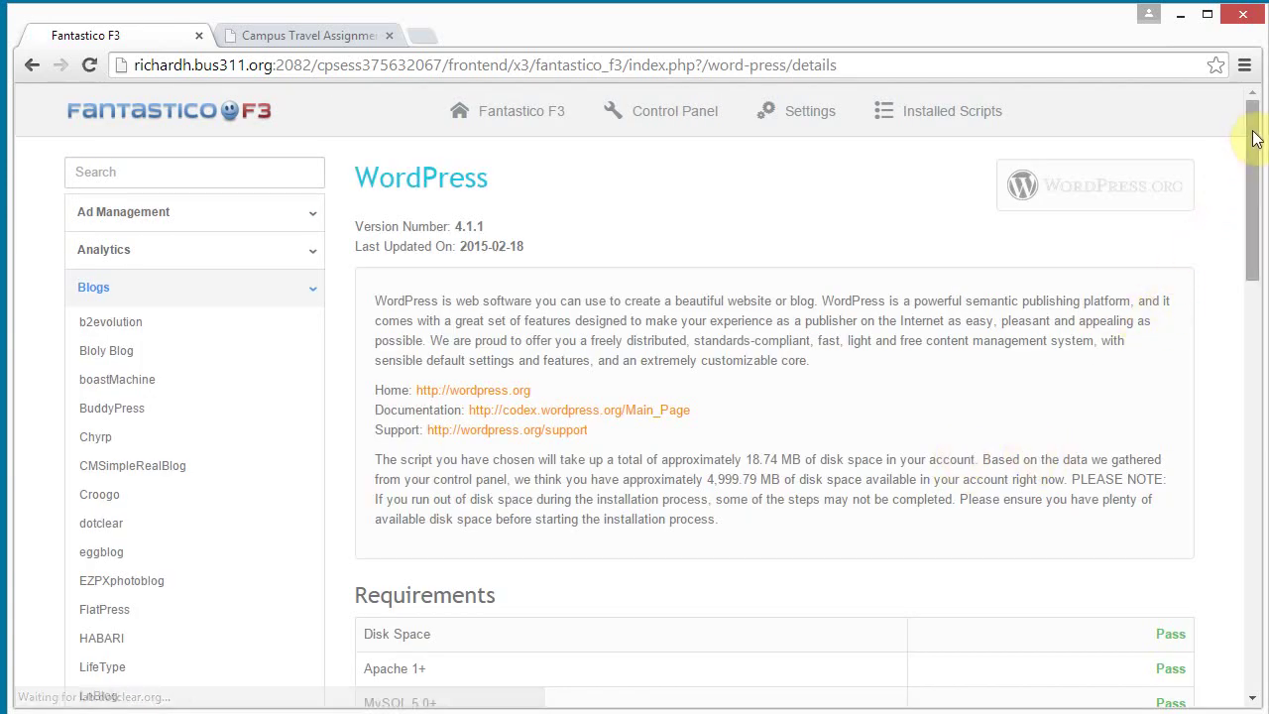
{"action": "left_click_drag", "start_coordinate": [1255, 139], "coordinate": [1254, 230]}
{"action": "scroll", "coordinate": [1200, 228], "scroll_direction": "down", "scroll_amount": 1}
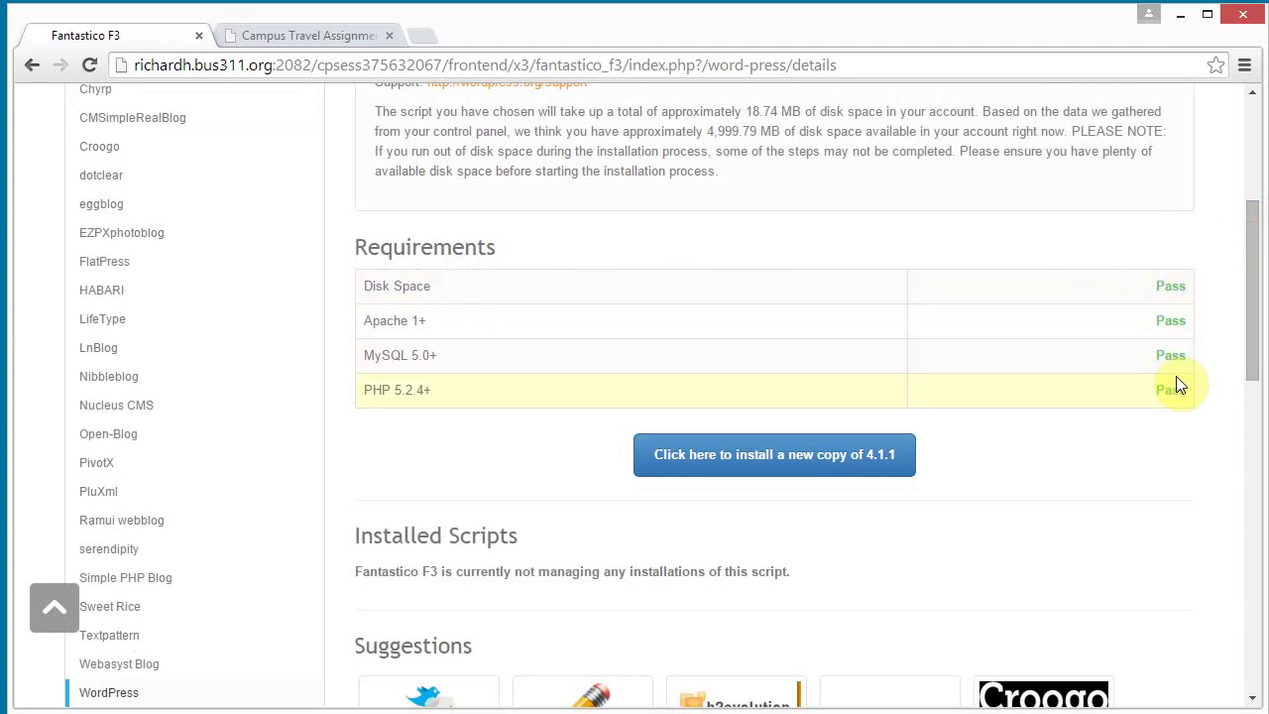
{"action": "left_click", "coordinate": [774, 466]}
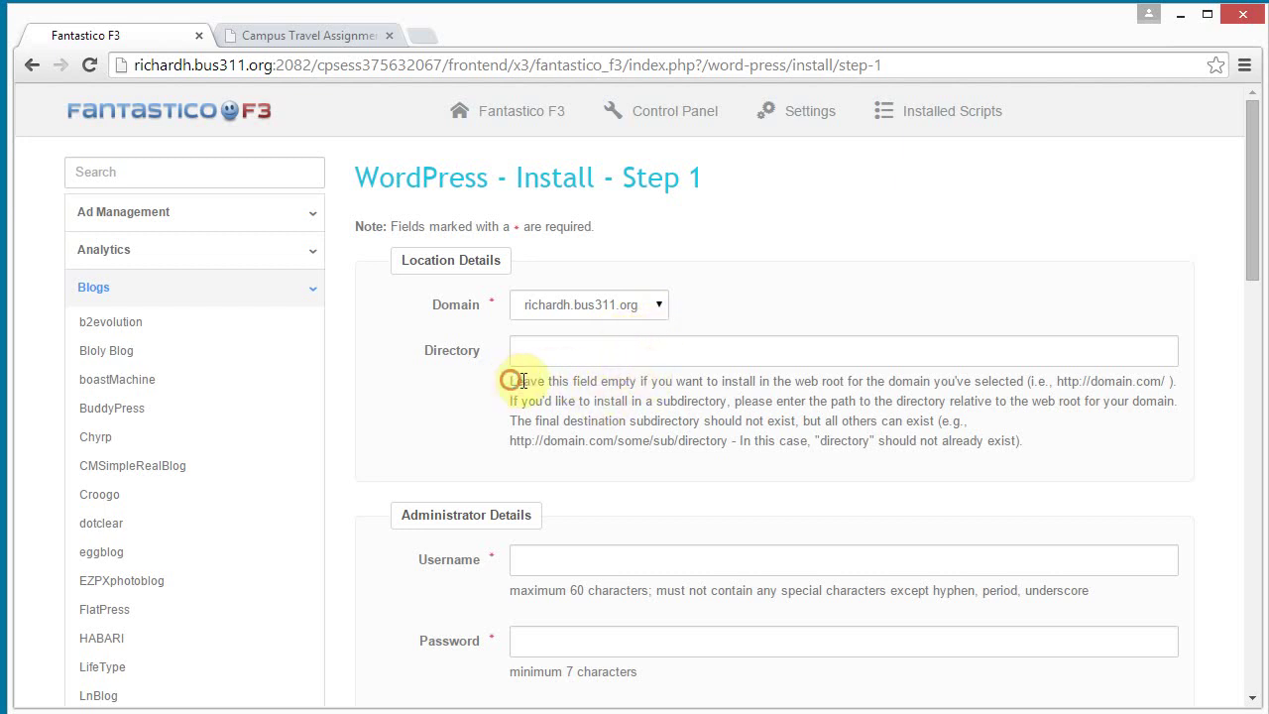
Set the WordPress install directory to 'wordpress'.
{"action": "left_click_drag", "start_coordinate": [510, 381], "coordinate": [642, 380]}
{"action": "left_click", "coordinate": [733, 382]}
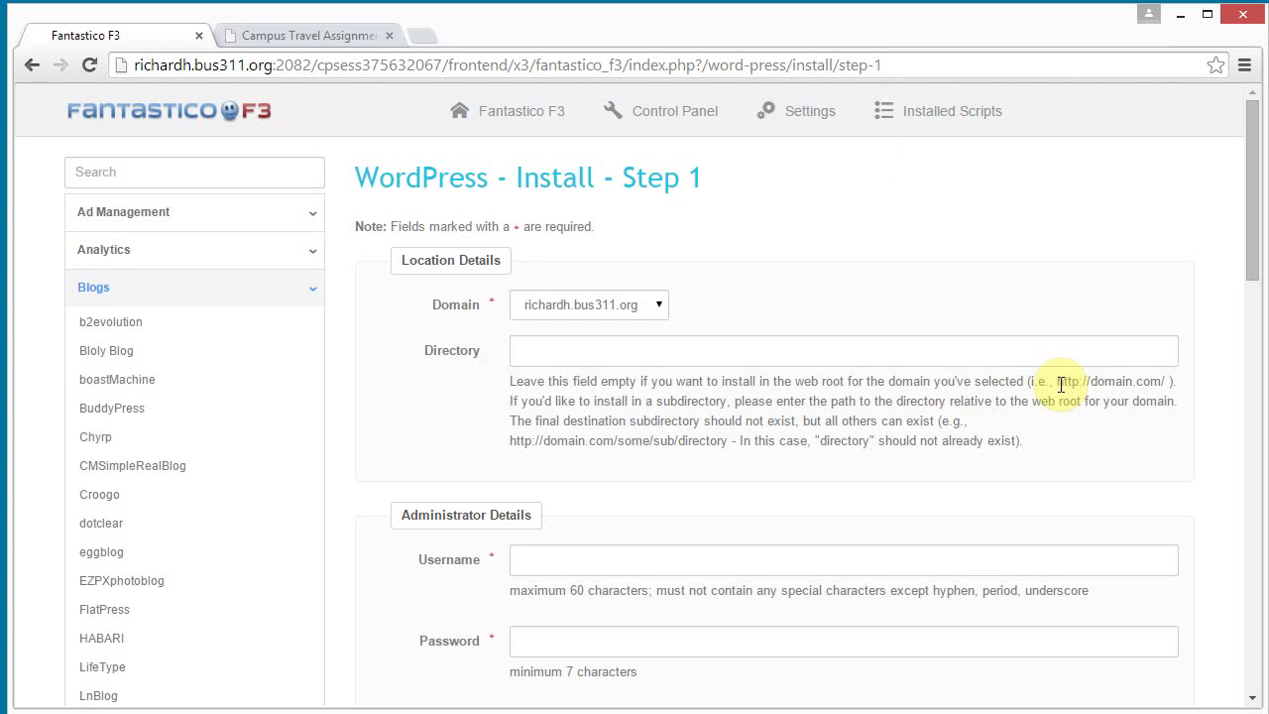
{"action": "left_click_drag", "start_coordinate": [1057, 382], "coordinate": [1135, 381]}
{"action": "left_click", "coordinate": [1119, 405]}
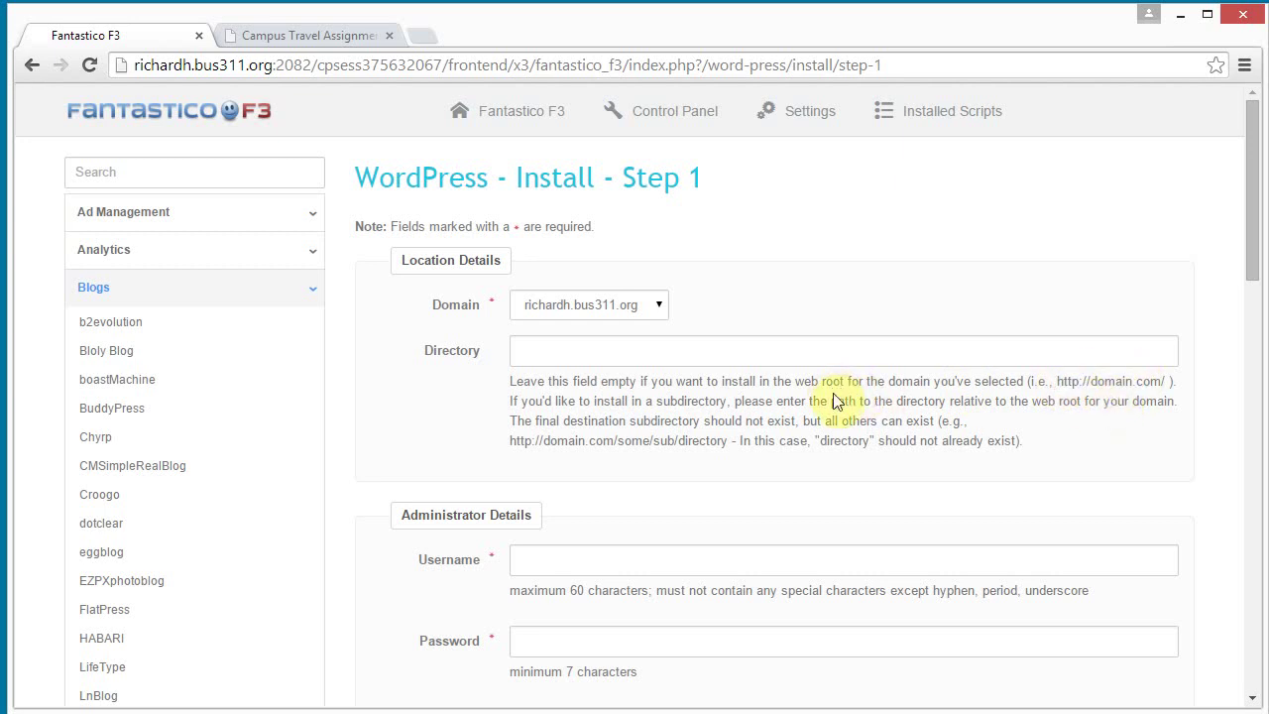
{"action": "left_click", "coordinate": [810, 353]}
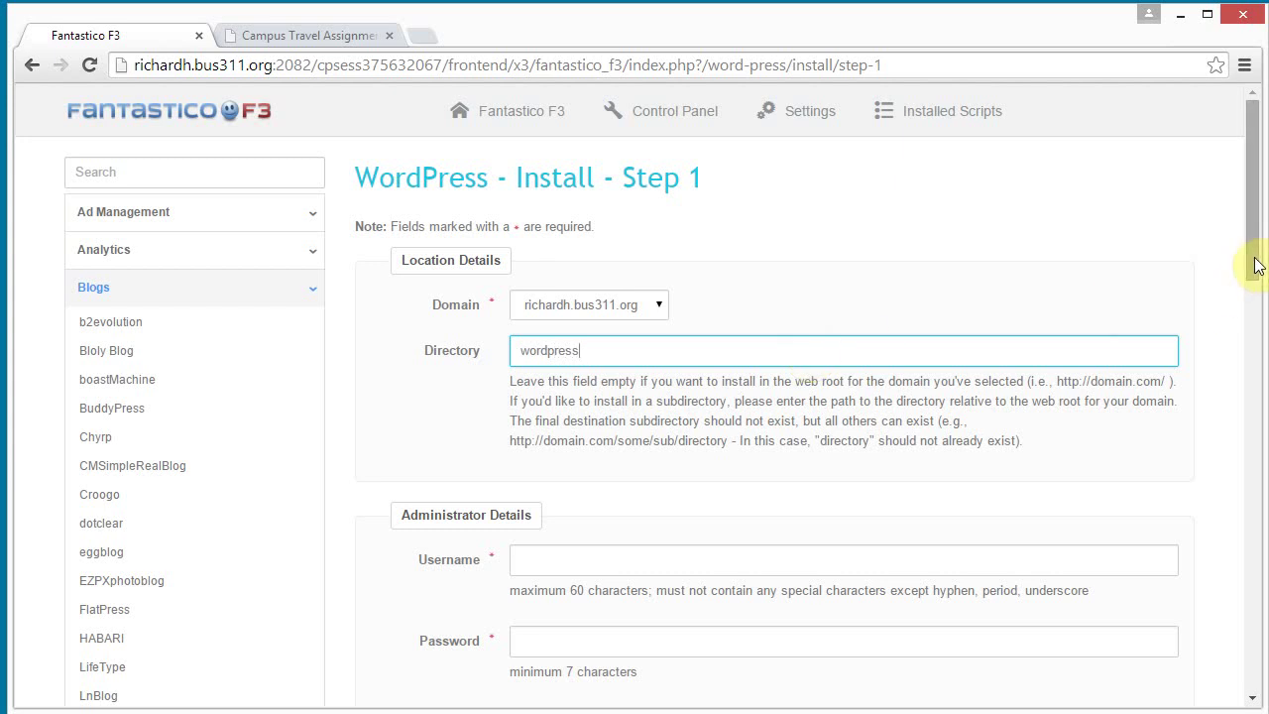
{"action": "left_click_drag", "start_coordinate": [1256, 263], "coordinate": [1253, 347]}
Enter the administrator username, password and e-mail address.
{"action": "left_click", "coordinate": [710, 260]}
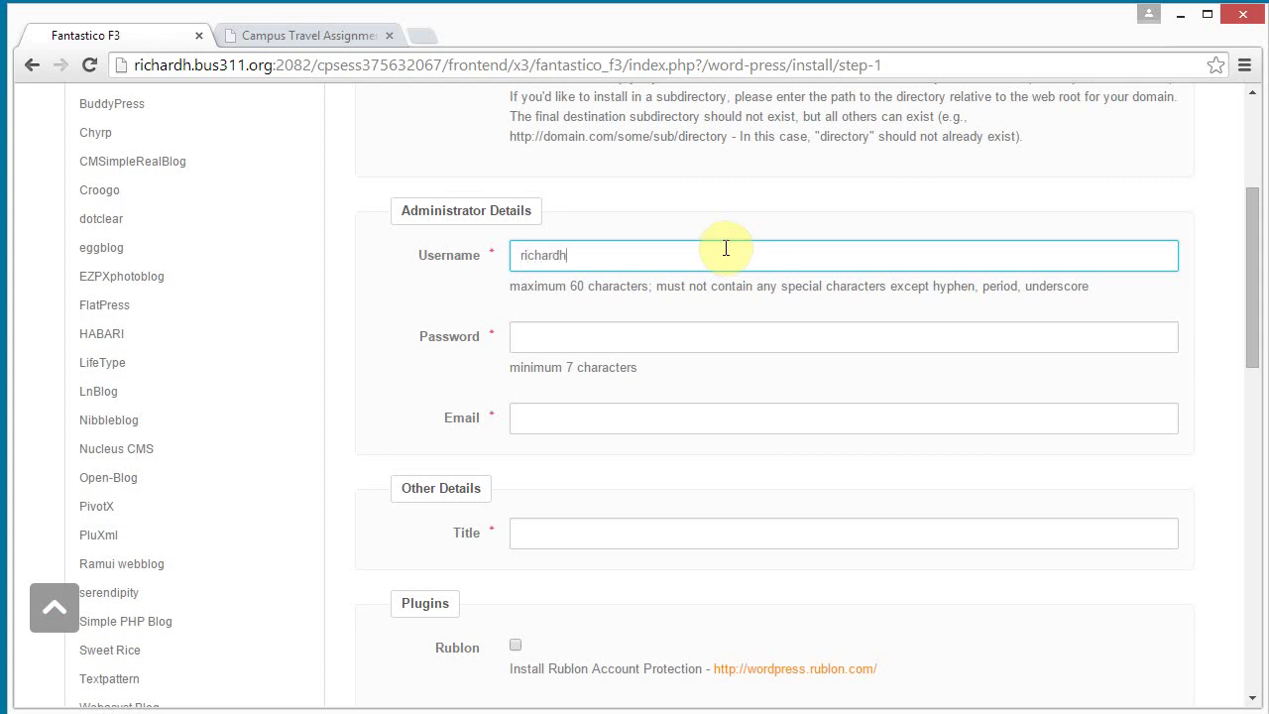
{"action": "left_click", "coordinate": [641, 341]}
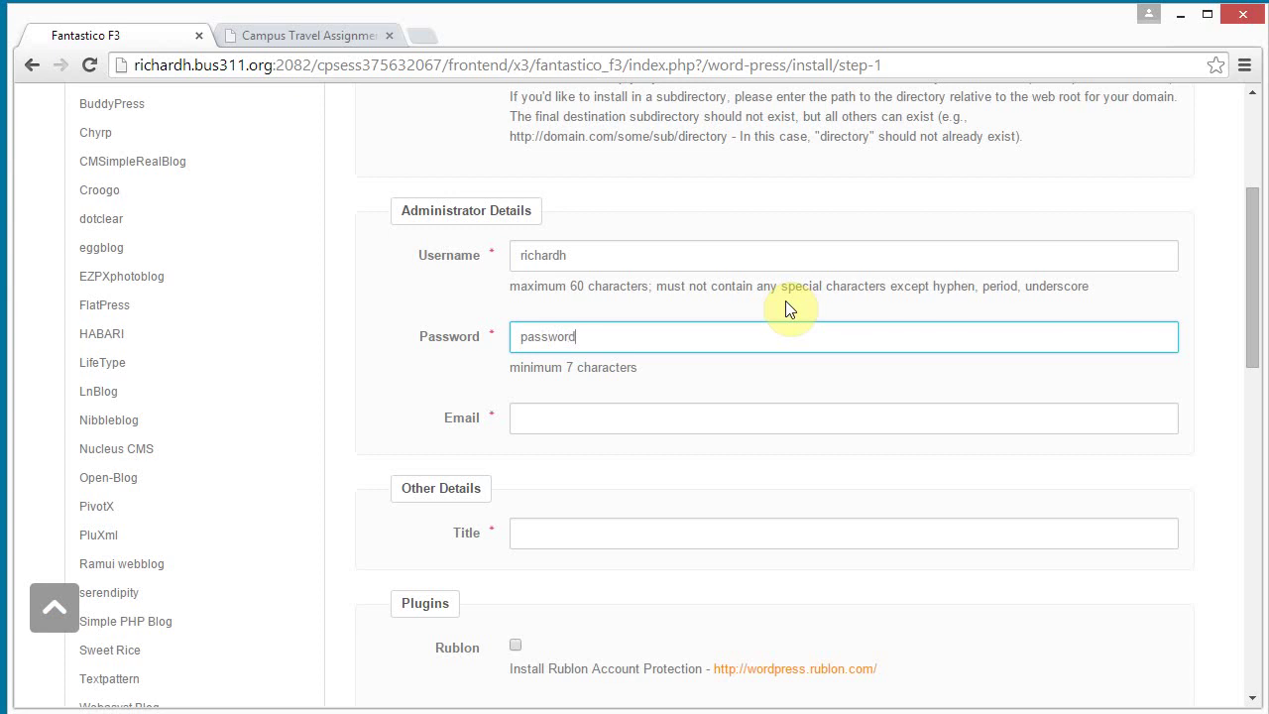
{"action": "left_click", "coordinate": [579, 424]}
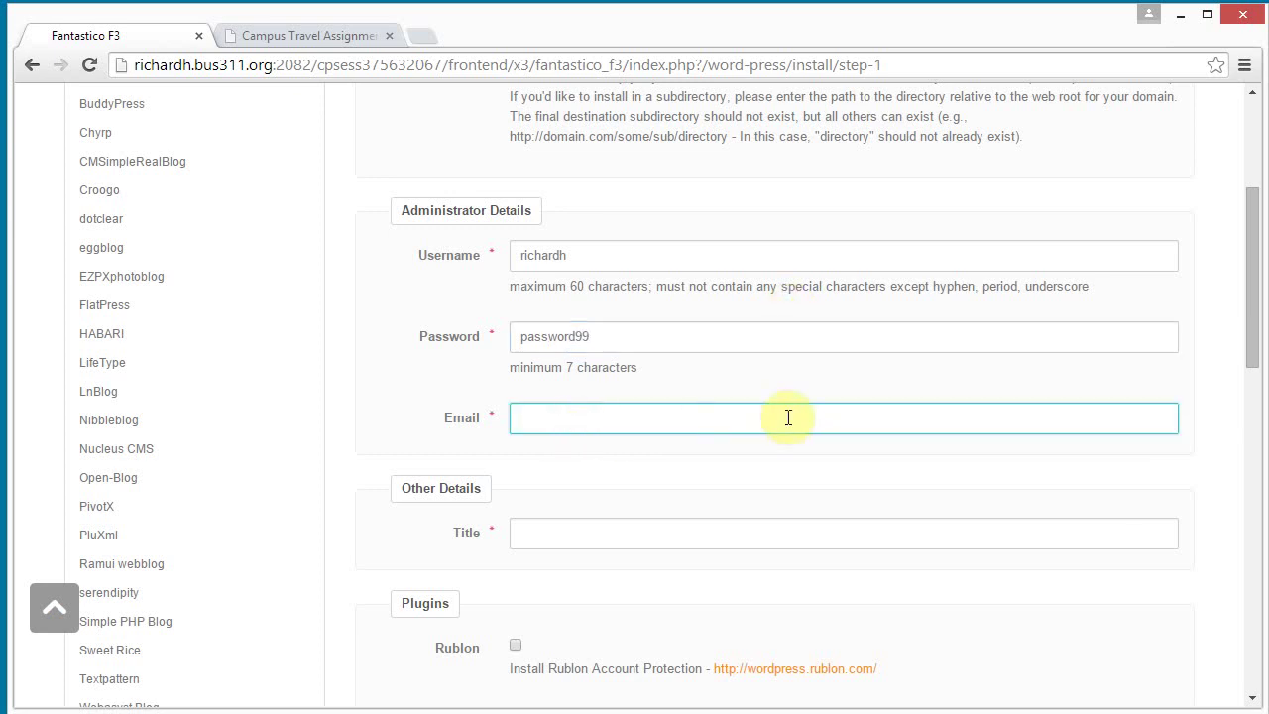
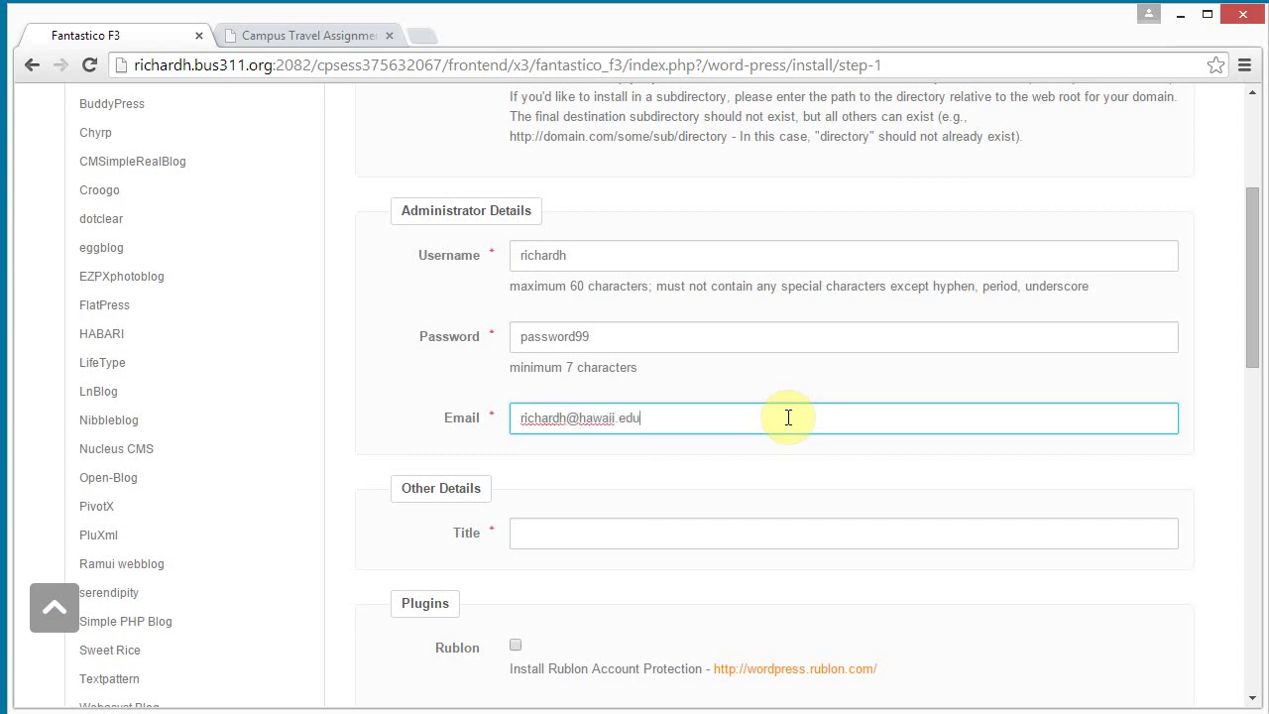
Title the site 'Richard's Cool Website'.
{"action": "left_click", "coordinate": [680, 533]}
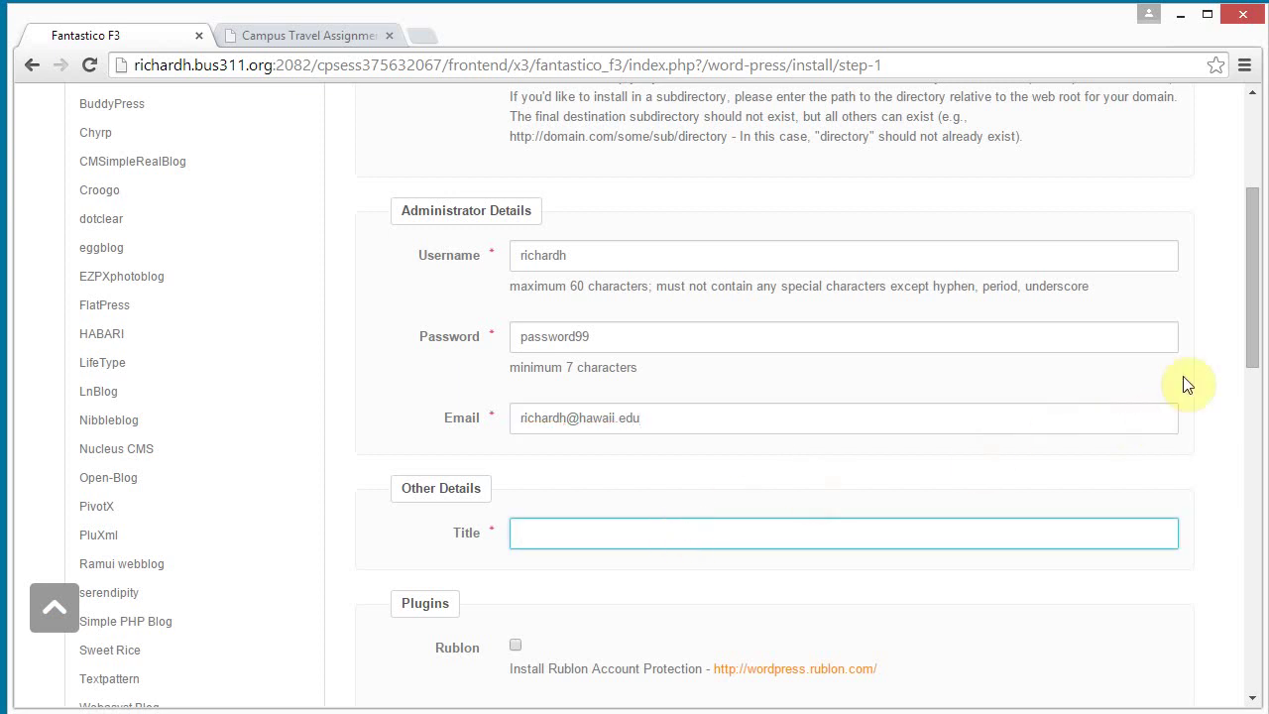
{"action": "left_click_drag", "start_coordinate": [1249, 314], "coordinate": [1237, 360]}
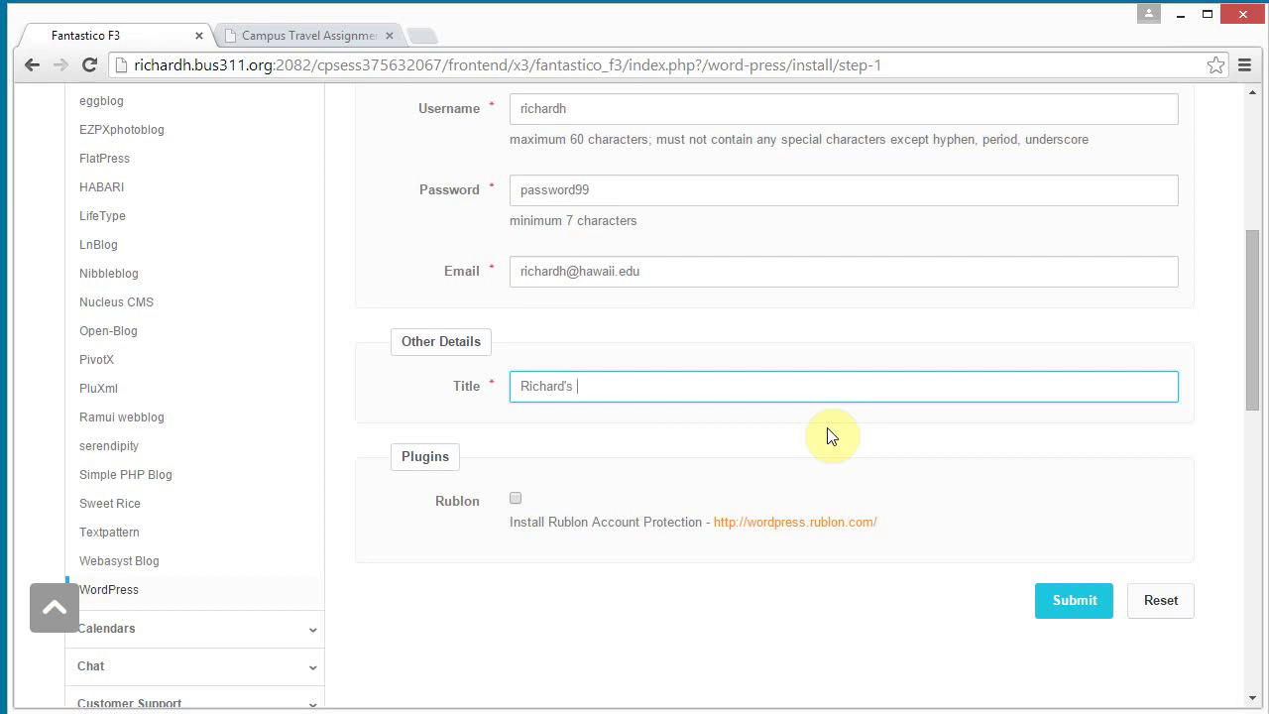
{"action": "type", "text": "Website"}
Submit the install settings and confirm the summary to begin installation.
{"action": "left_click", "coordinate": [1079, 612]}
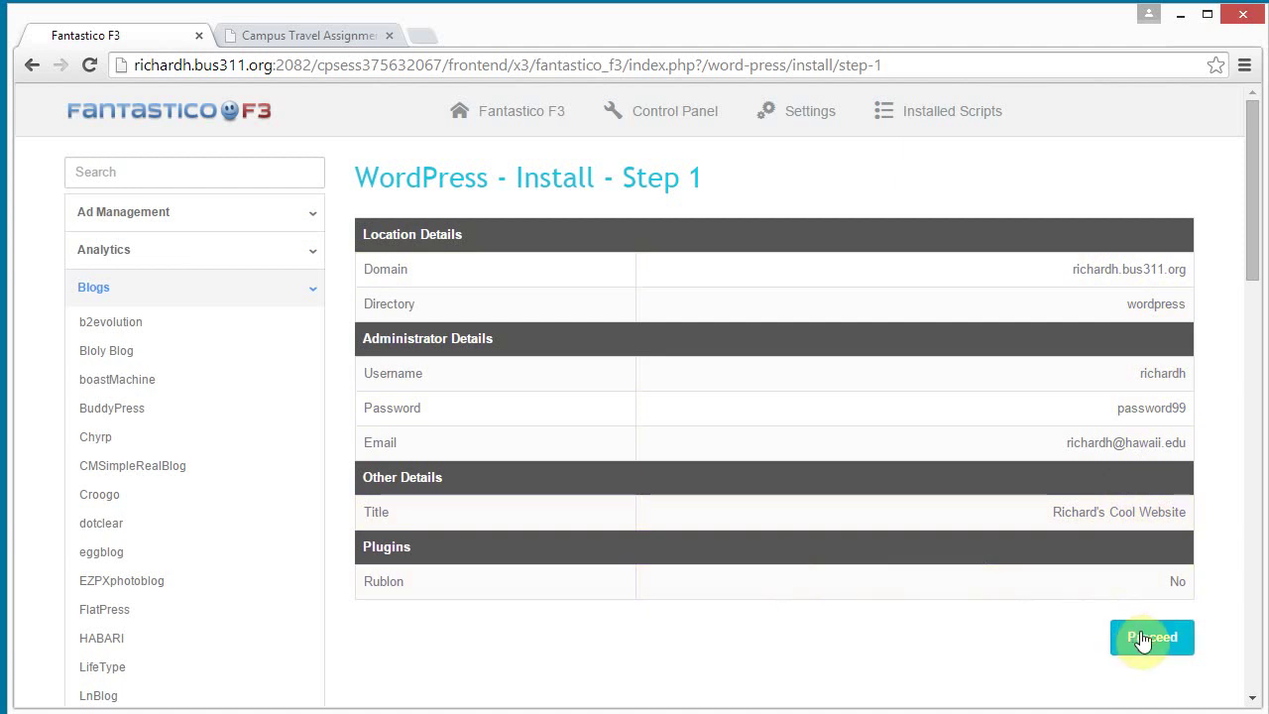
{"action": "left_click_drag", "start_coordinate": [1257, 196], "coordinate": [1257, 261]}
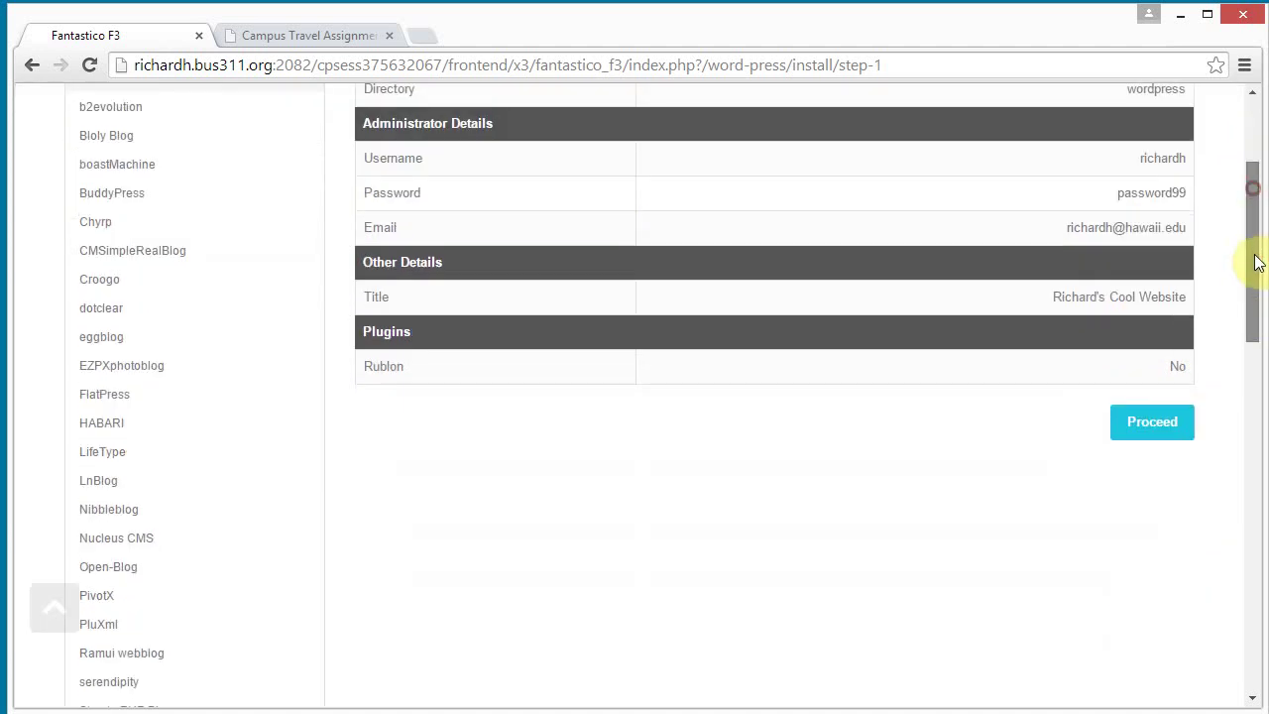
{"action": "left_click", "coordinate": [1172, 426]}
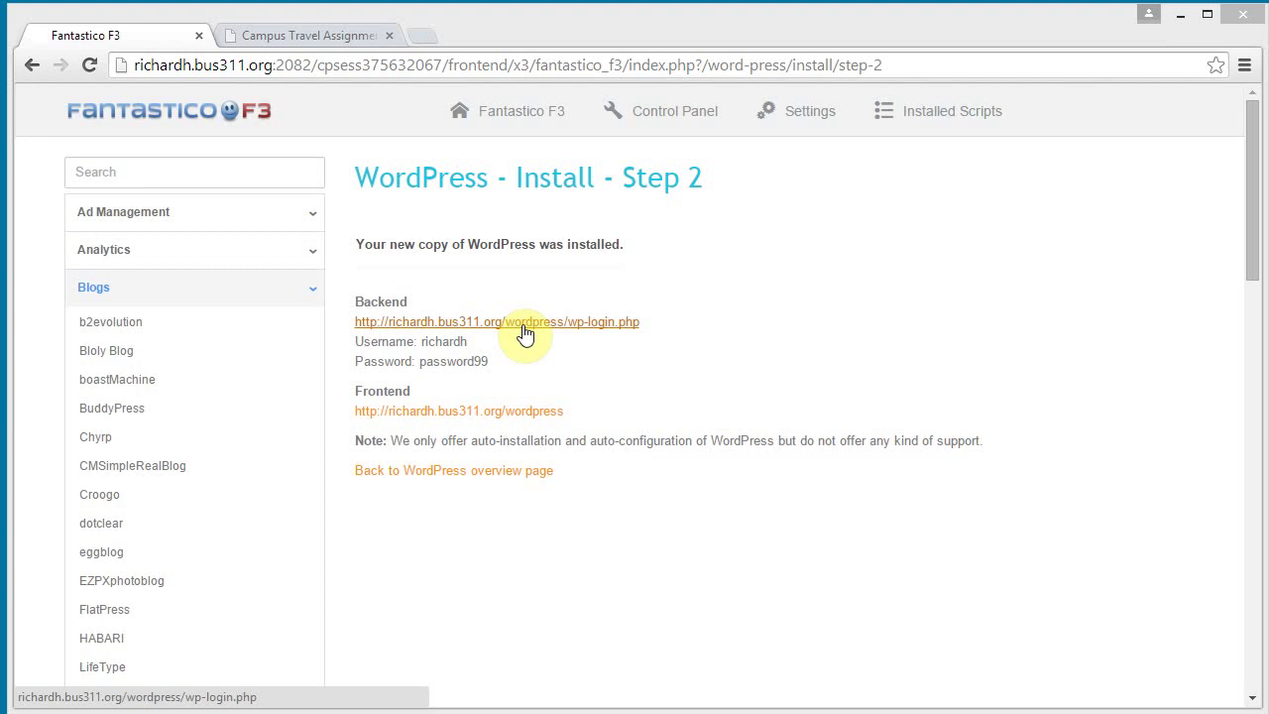
Open the new site's front end under /wordpress.
{"action": "left_click", "coordinate": [485, 413]}
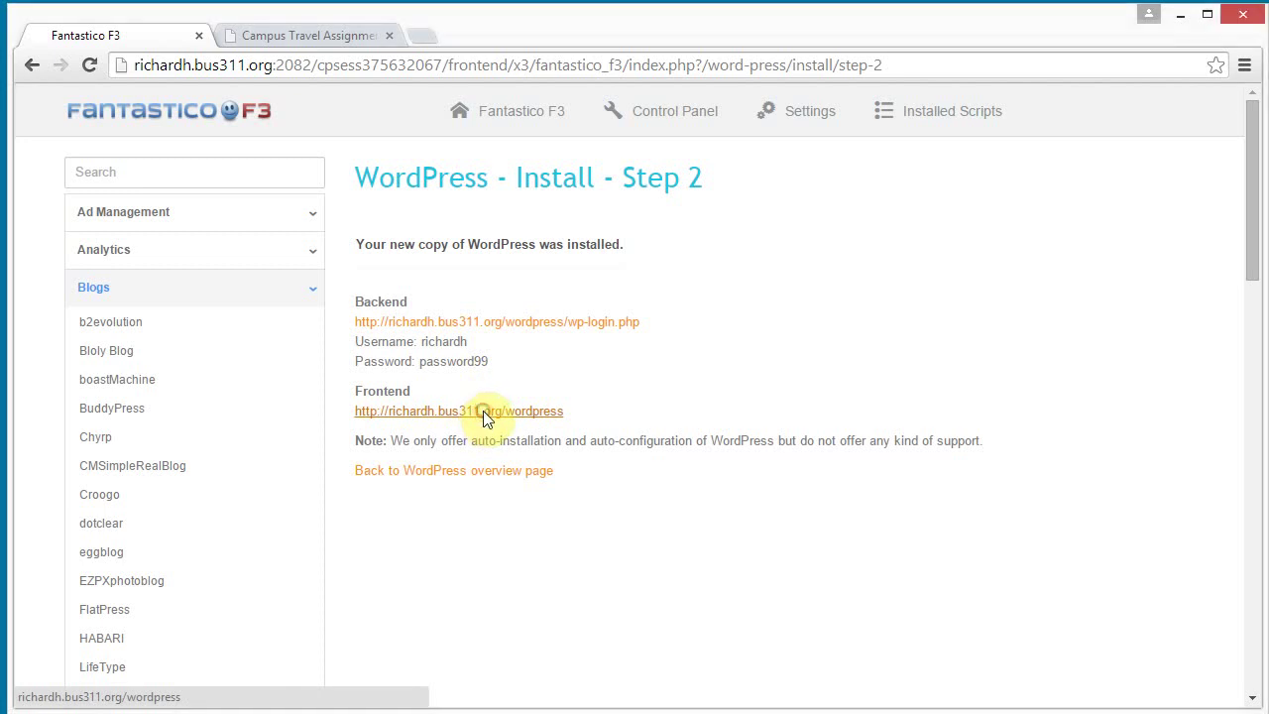